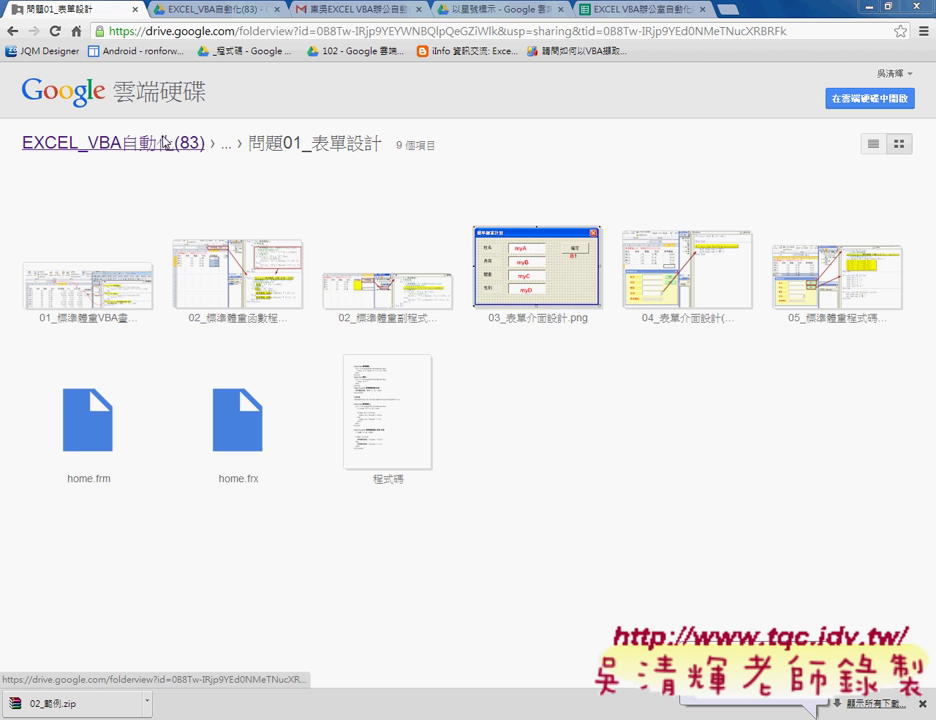
- Preview the 程式碼 file in Google Drive, read through its code, and minimize Chrome
{"action": "double_click", "coordinate": [410, 440]}
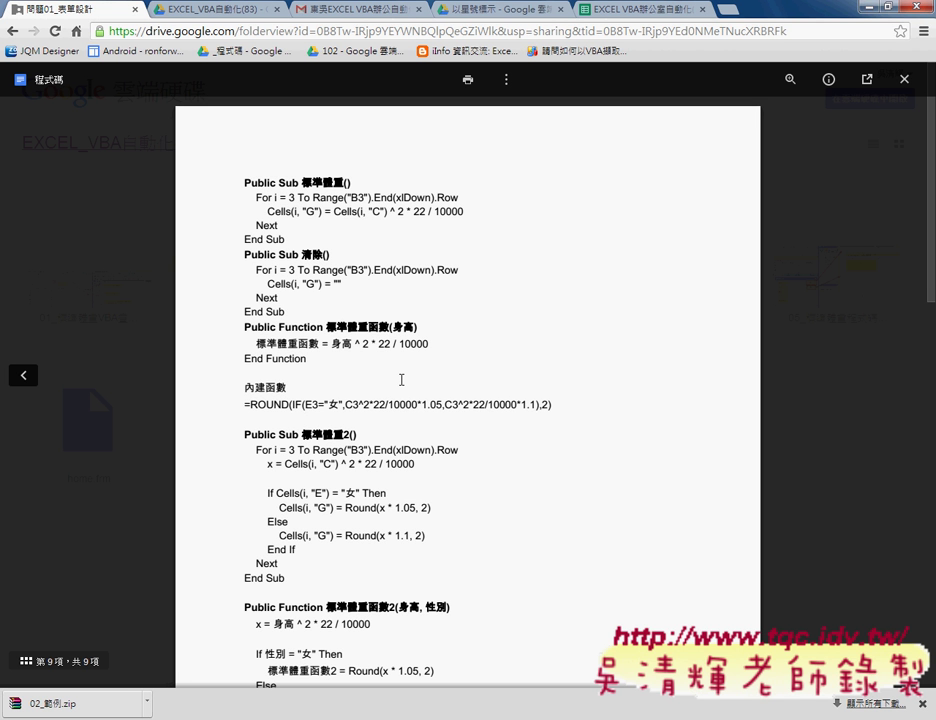
{"action": "scroll", "coordinate": [382, 395], "scroll_direction": "down", "scroll_amount": 2}
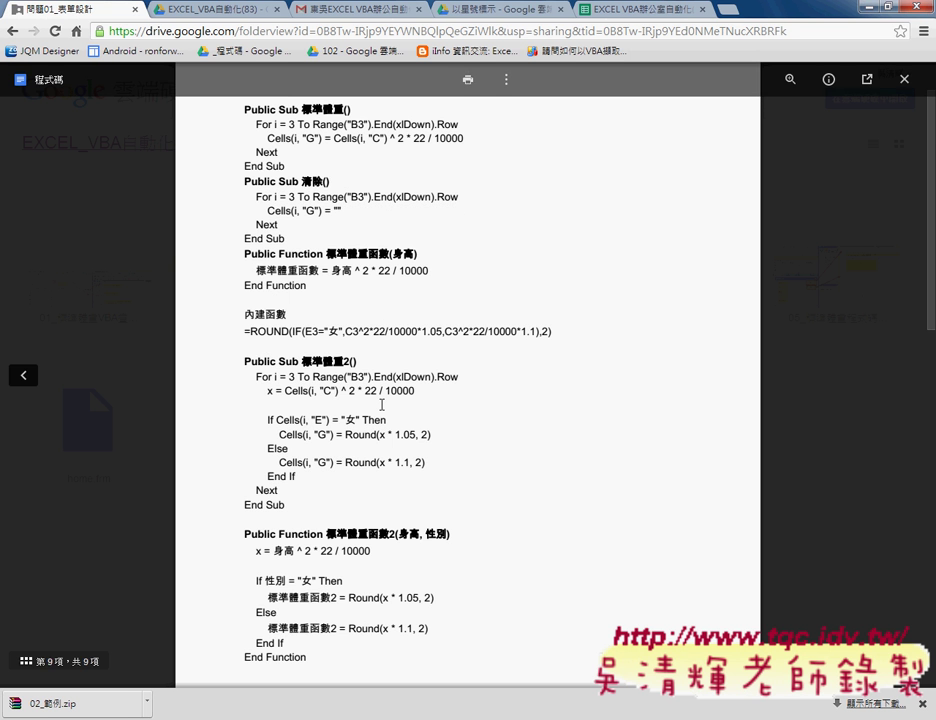
{"action": "scroll", "coordinate": [382, 405], "scroll_direction": "down", "scroll_amount": 2}
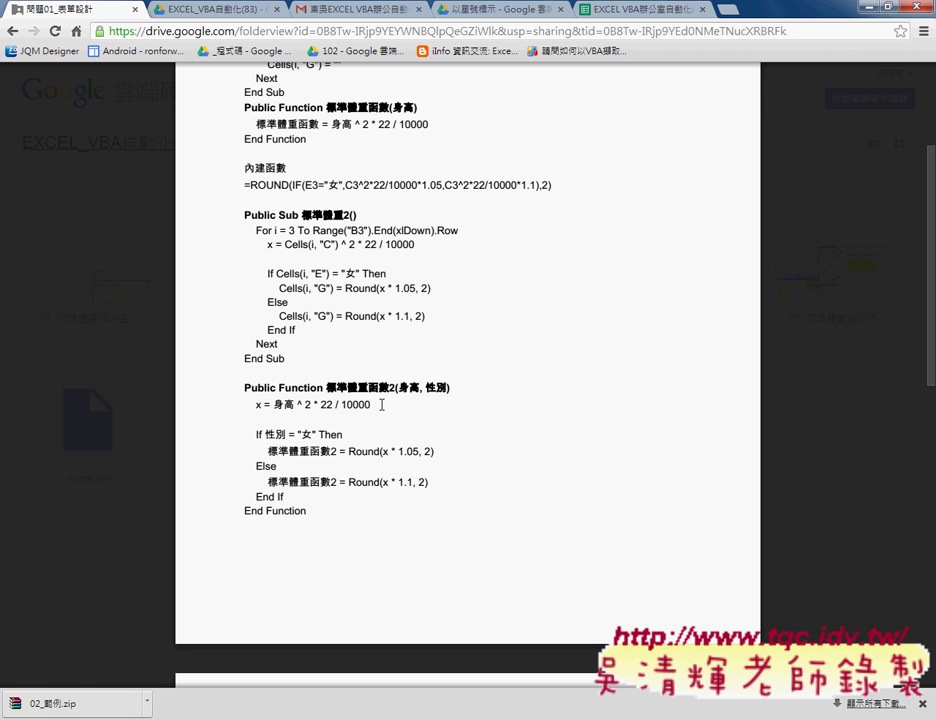
{"action": "scroll", "coordinate": [382, 483], "scroll_direction": "down", "scroll_amount": 1}
{"action": "scroll", "coordinate": [382, 412], "scroll_direction": "down", "scroll_amount": 1}
{"action": "scroll", "coordinate": [390, 623], "scroll_direction": "up", "scroll_amount": 2}
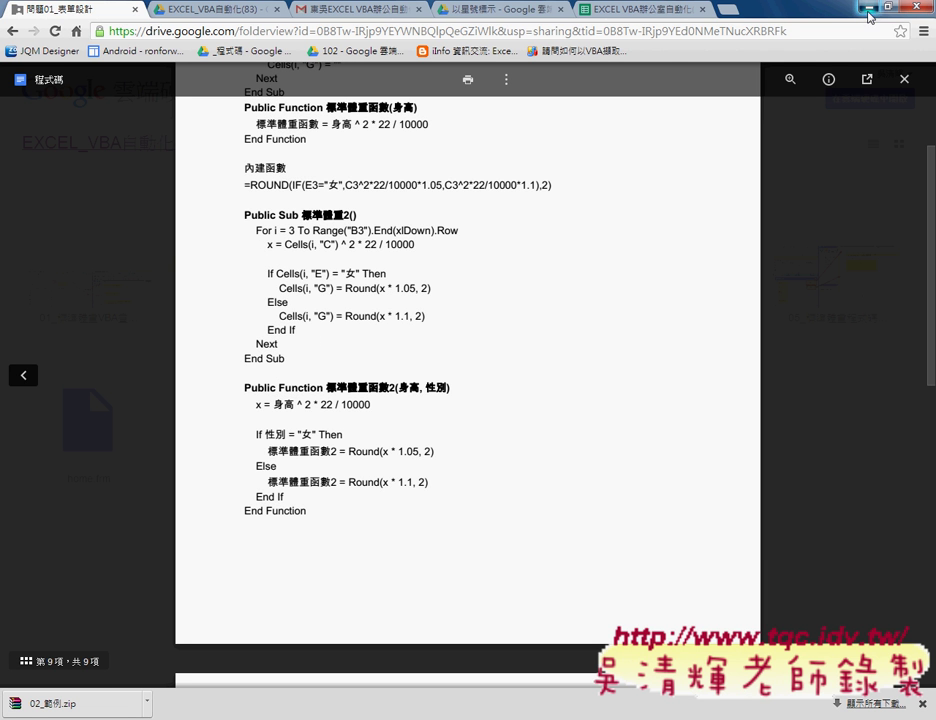
{"action": "left_click", "coordinate": [862, 7]}
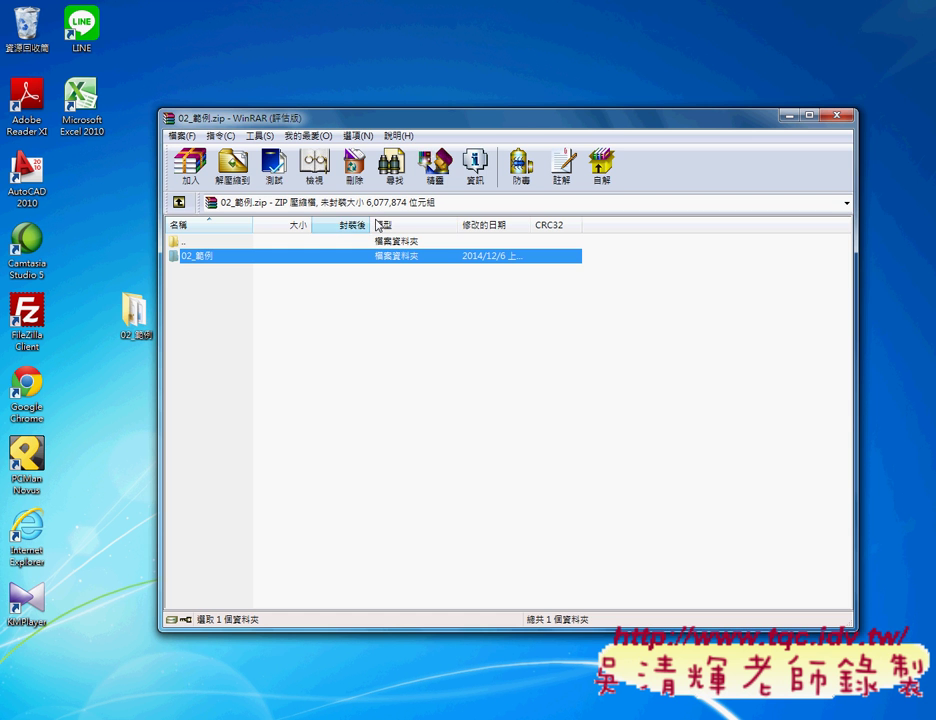
- Close WinRAR and open 問題01 from the 02_範例 desktop folder in Excel
{"action": "left_click", "coordinate": [836, 115]}
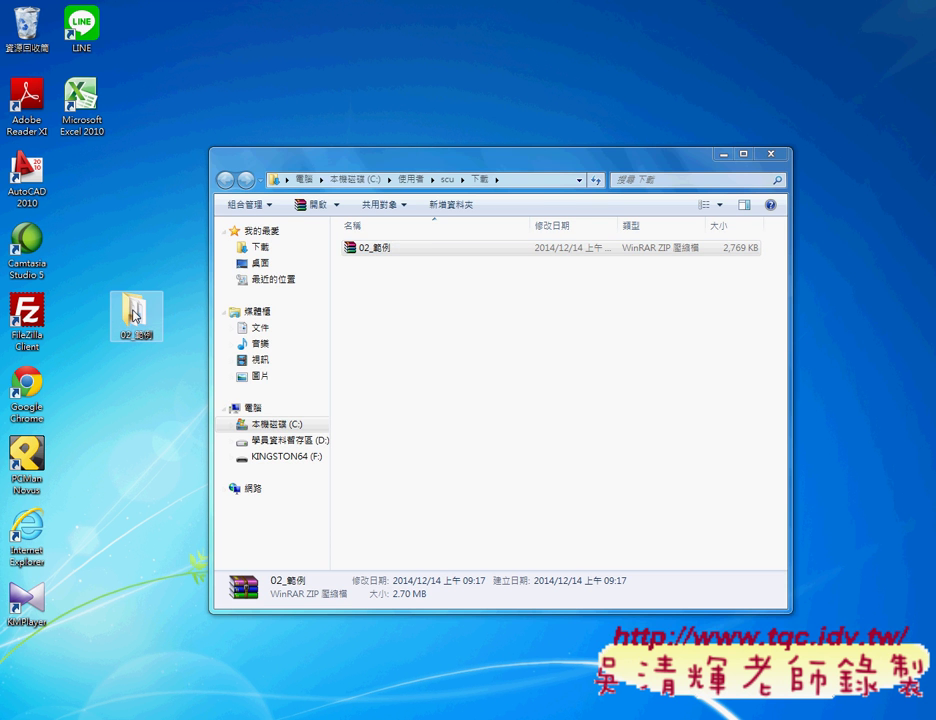
{"action": "key", "text": "Return"}
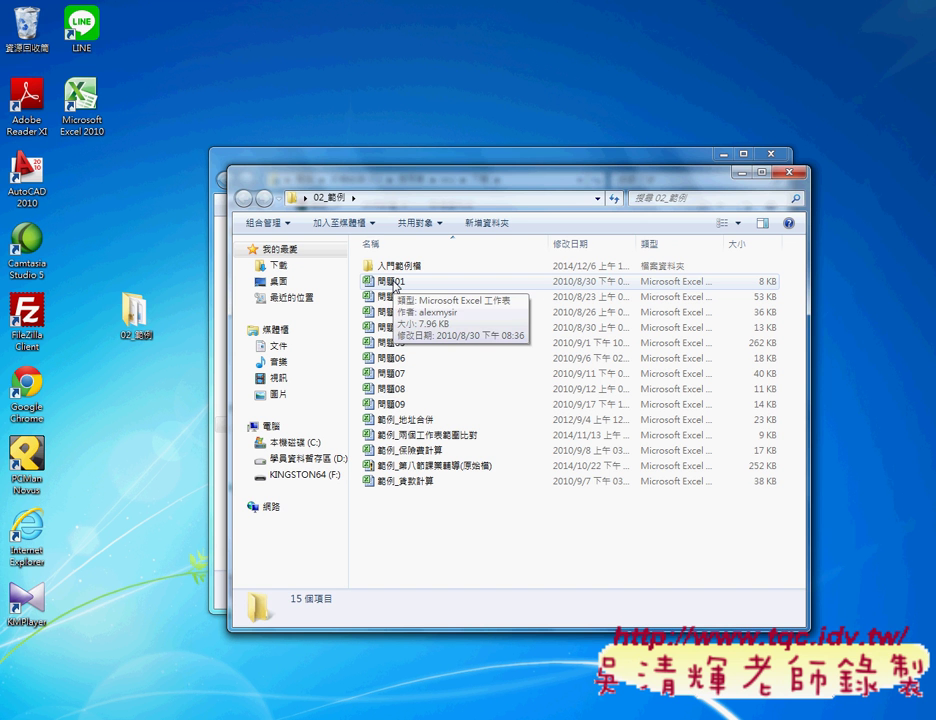
{"action": "double_click", "coordinate": [394, 285]}
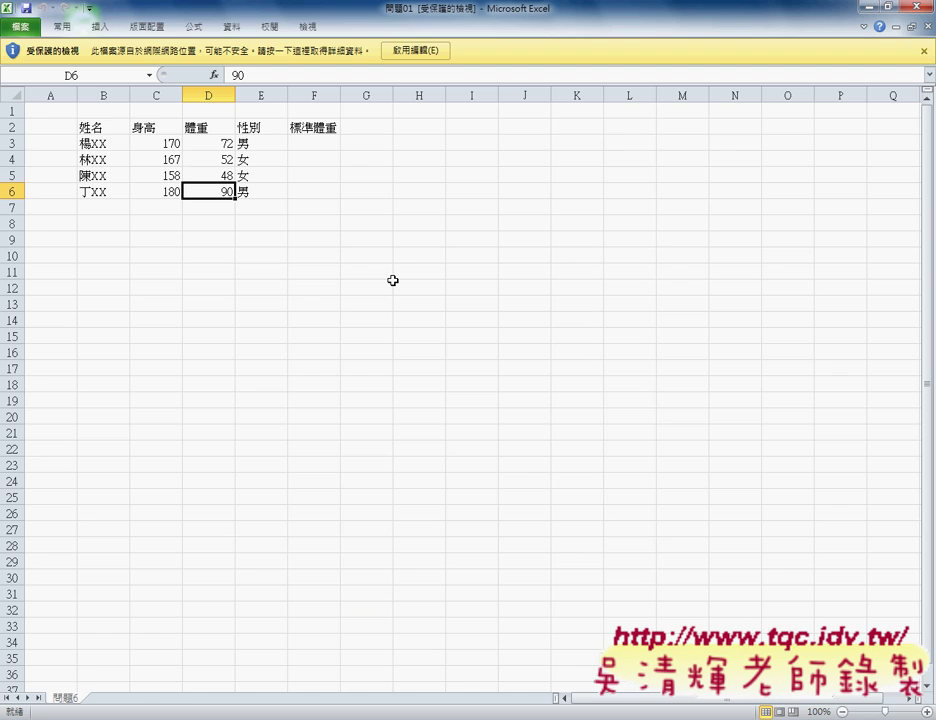
- Enable editing on 問題01 and turn on the 開發人員 ribbon tab in Excel Options
{"action": "left_click", "coordinate": [411, 54]}
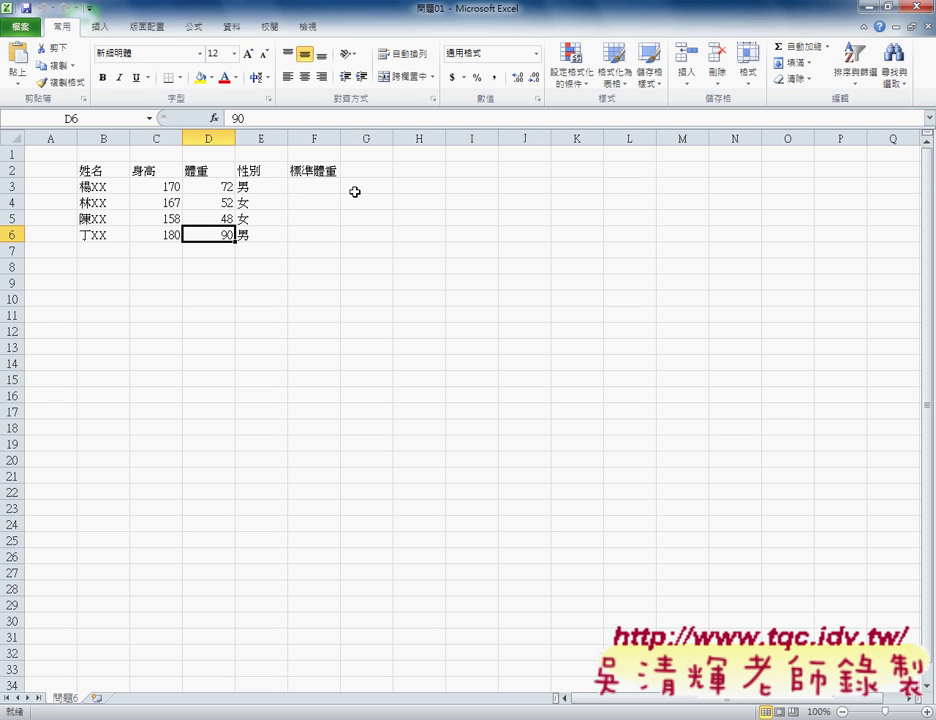
{"action": "left_click", "coordinate": [89, 9]}
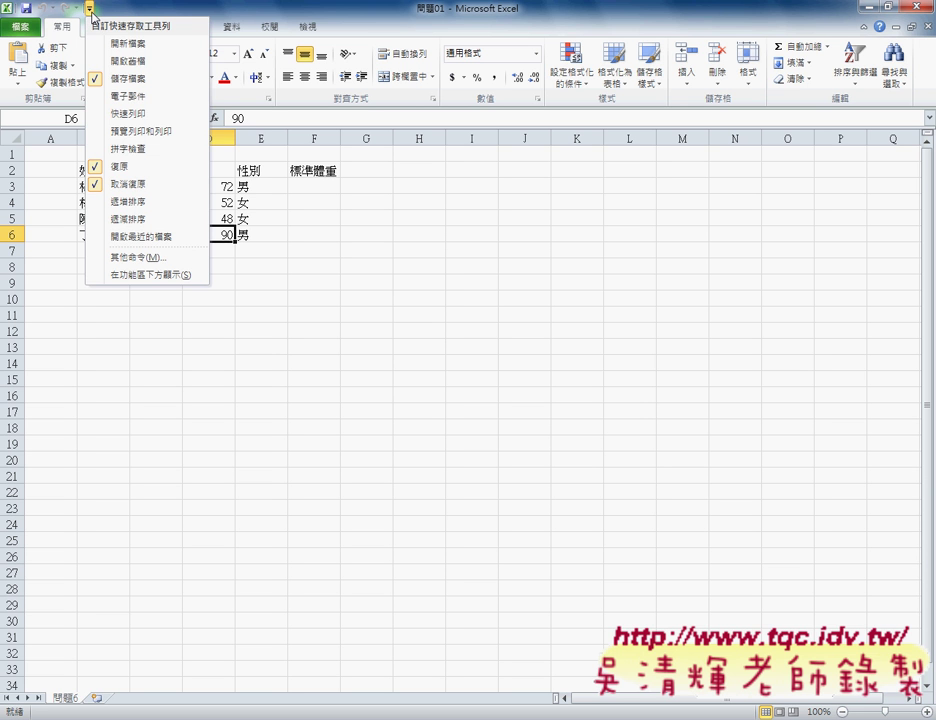
{"action": "left_click", "coordinate": [143, 258]}
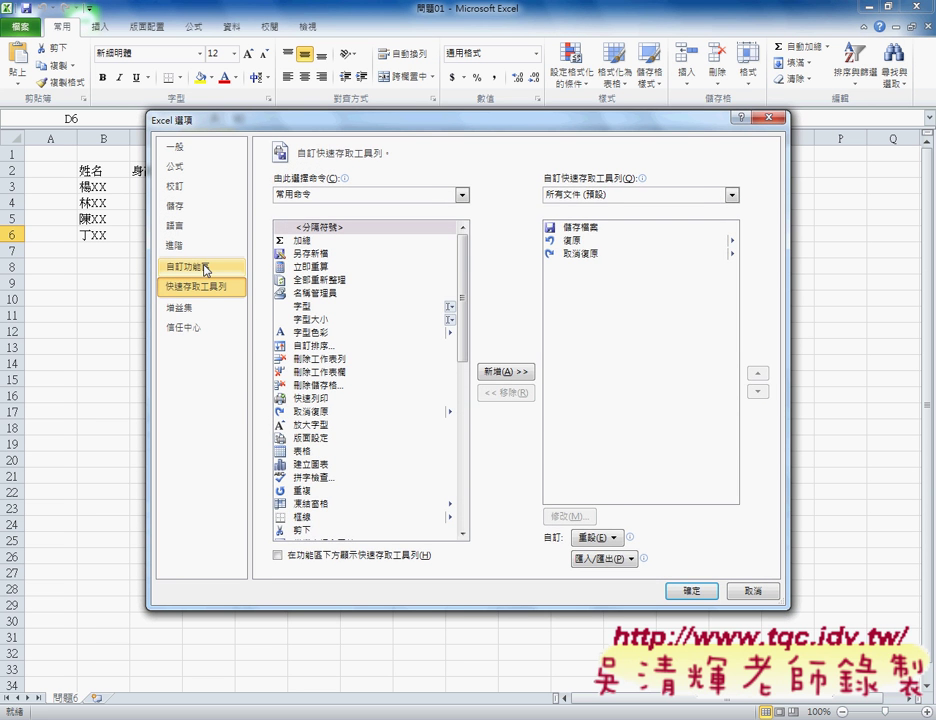
{"action": "left_click", "coordinate": [204, 268]}
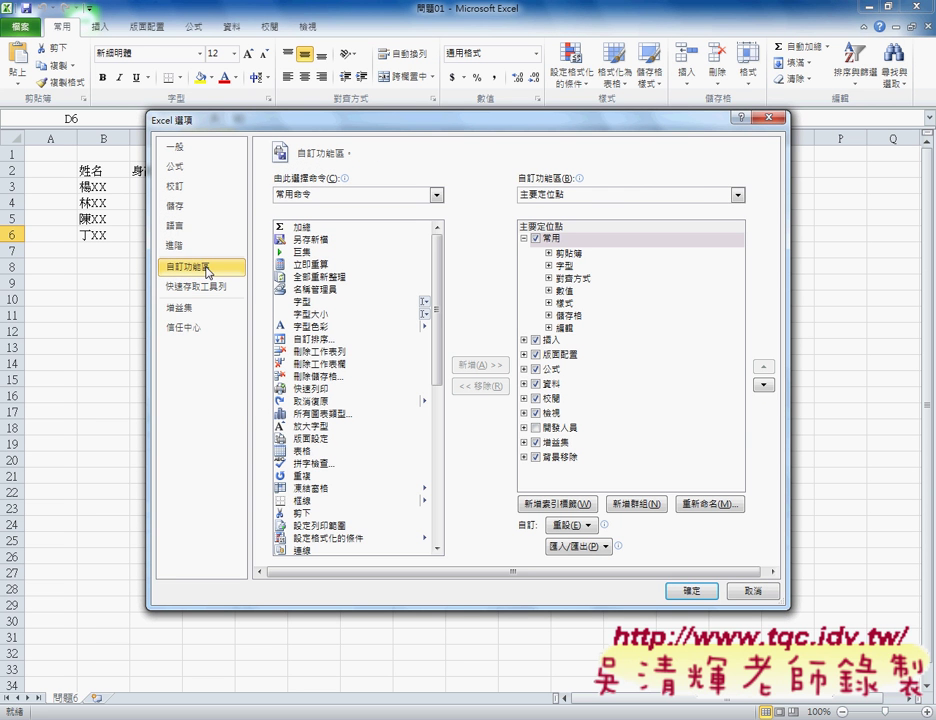
{"action": "left_click", "coordinate": [536, 427]}
{"action": "left_click", "coordinate": [694, 591]}
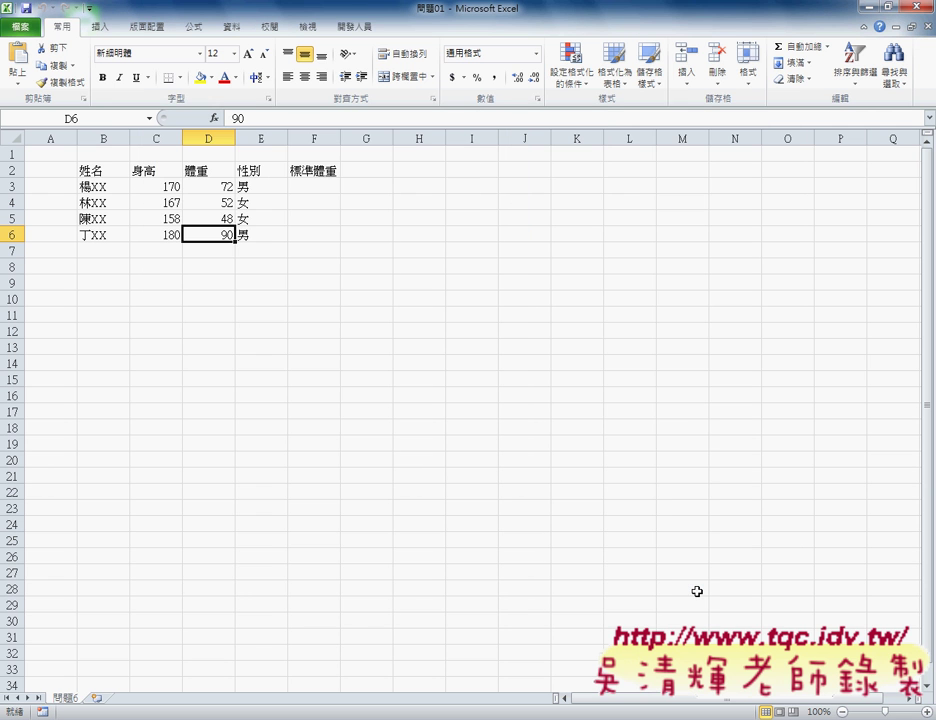
- Launch the Visual Basic editor from the 開發人員 tab
{"action": "left_click", "coordinate": [361, 30]}
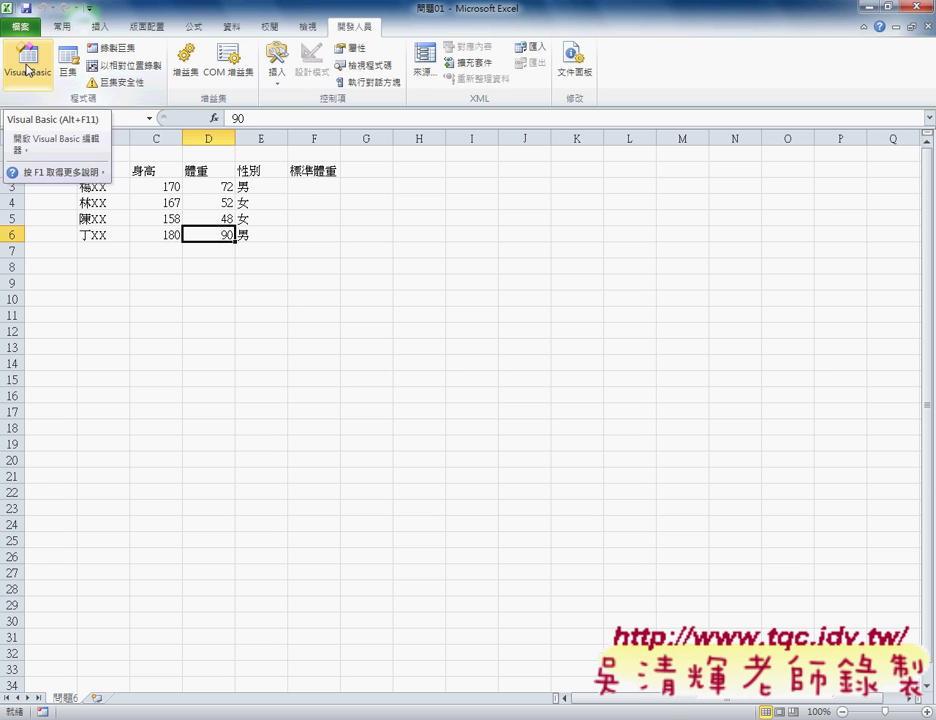
{"action": "left_click", "coordinate": [29, 70]}
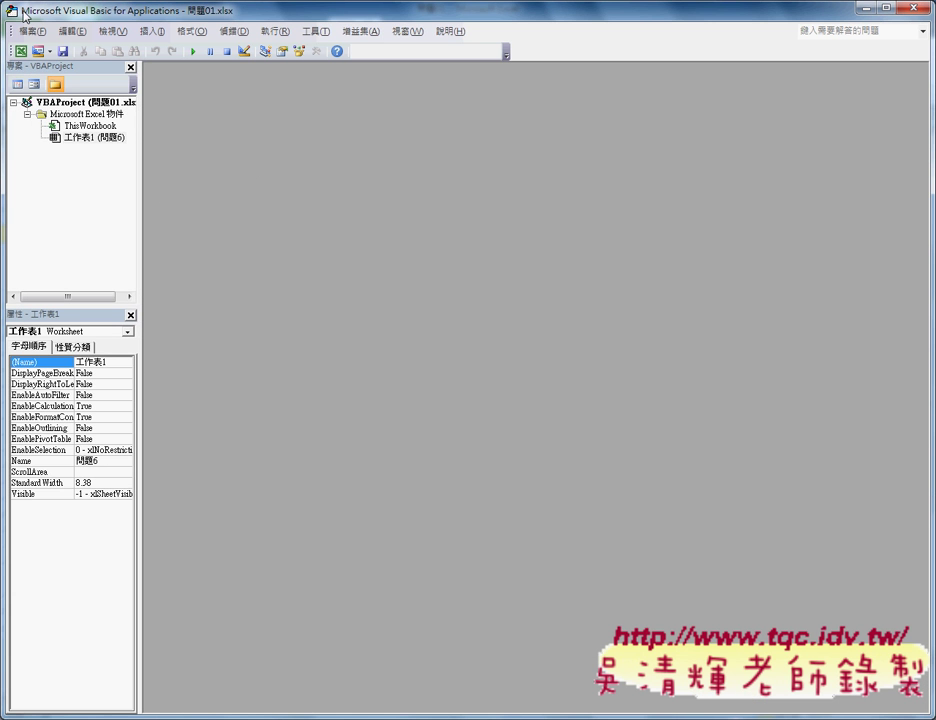
{"action": "mouse_move", "coordinate": [27, 15]}
{"action": "left_mouse_down"}
{"action": "mouse_move", "coordinate": [193, 103]}
{"action": "mouse_move", "coordinate": [108, 19]}
{"action": "left_mouse_up"}
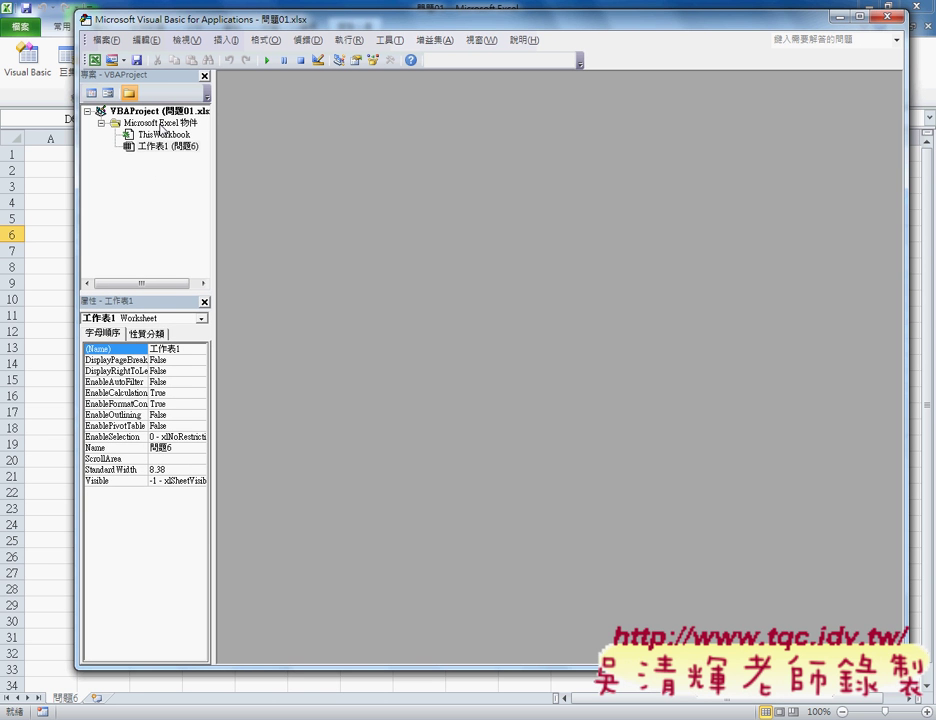
- Insert a new module into the 問題01.xlsx VBAProject
{"action": "left_click", "coordinate": [158, 112]}
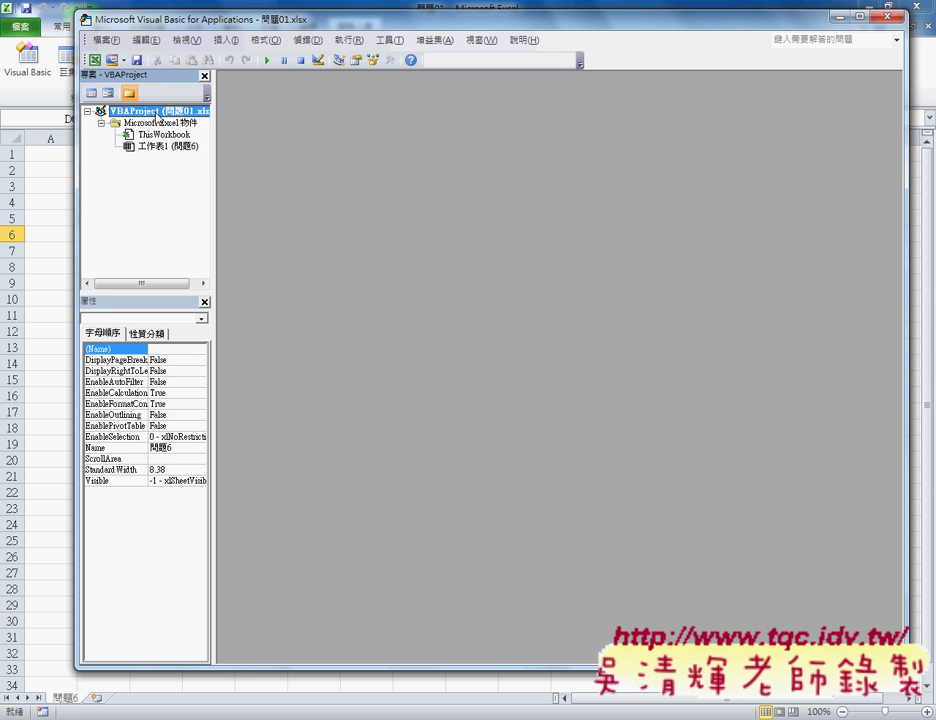
{"action": "right_click", "coordinate": [158, 114]}
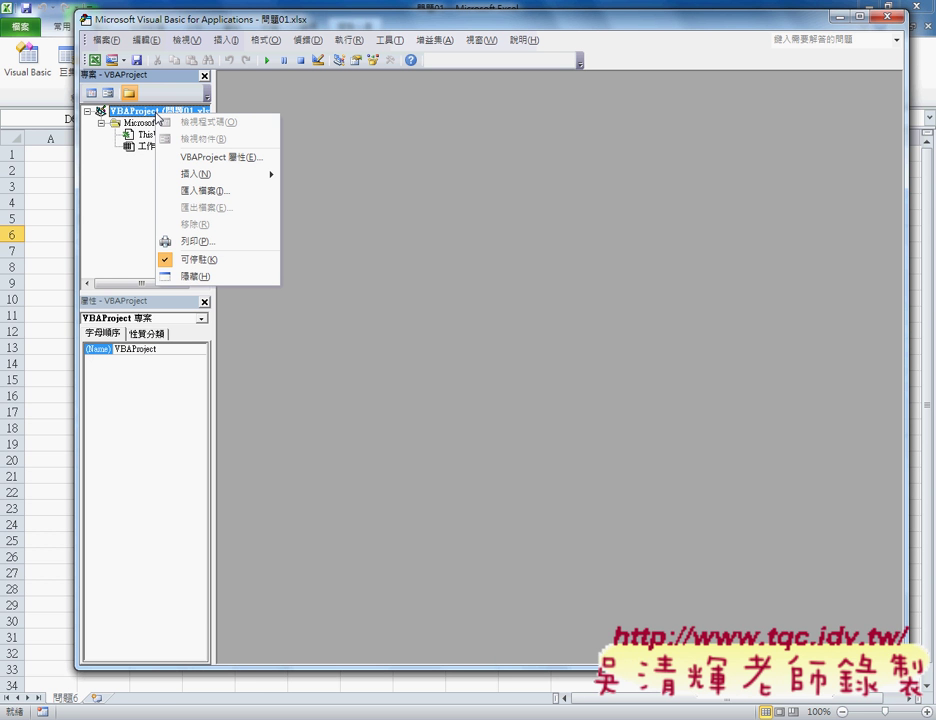
{"action": "left_click", "coordinate": [122, 188]}
{"action": "left_click_drag", "start_coordinate": [160, 30], "coordinate": [247, 102]}
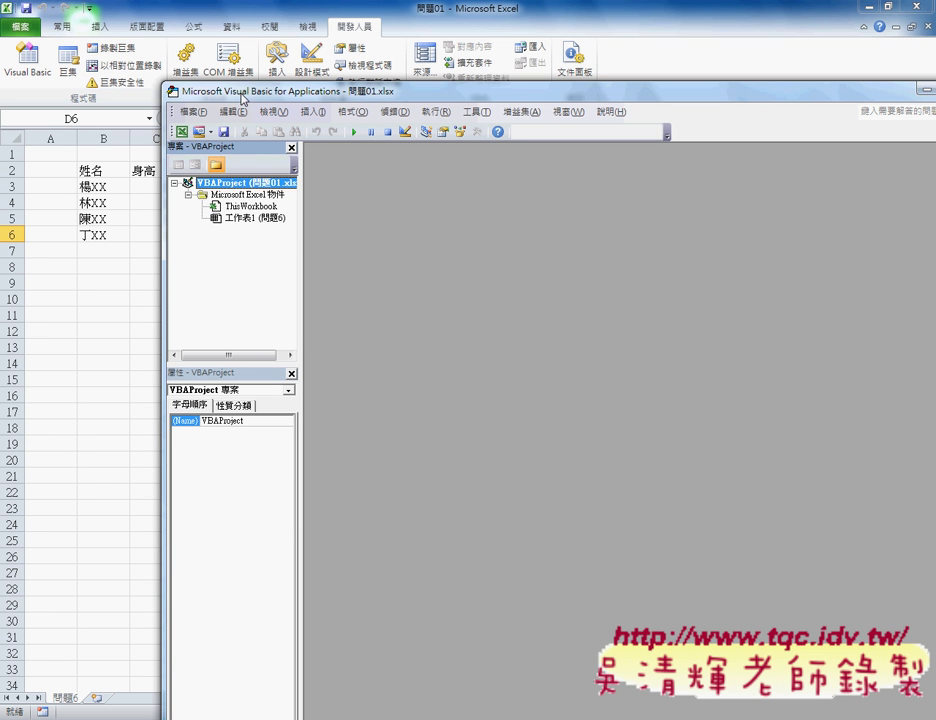
{"action": "right_click", "coordinate": [241, 191]}
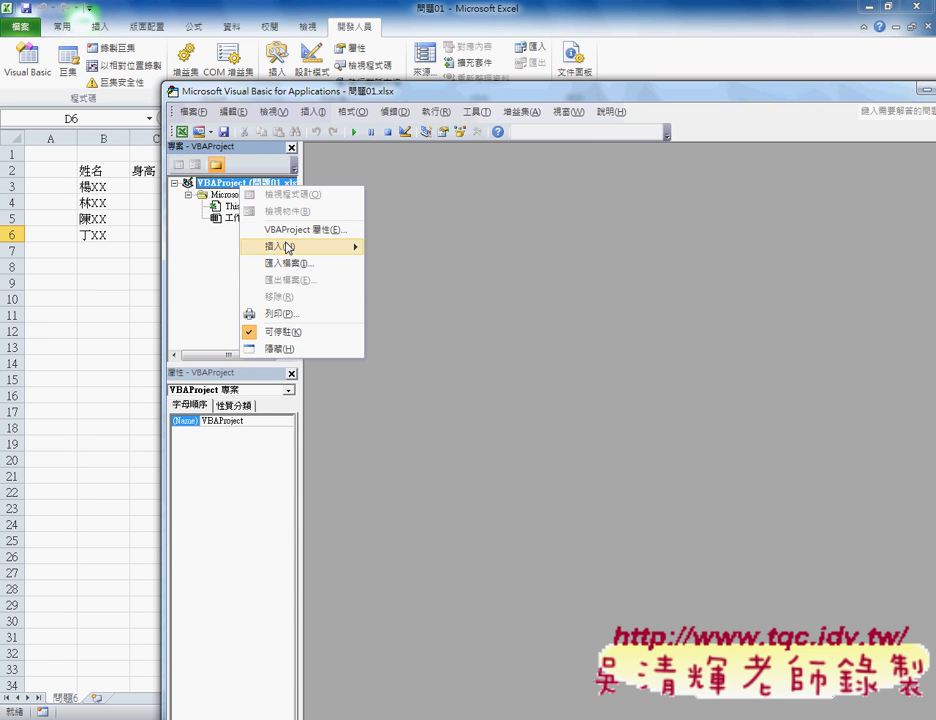
{"action": "mouse_move", "coordinate": [348, 246]}
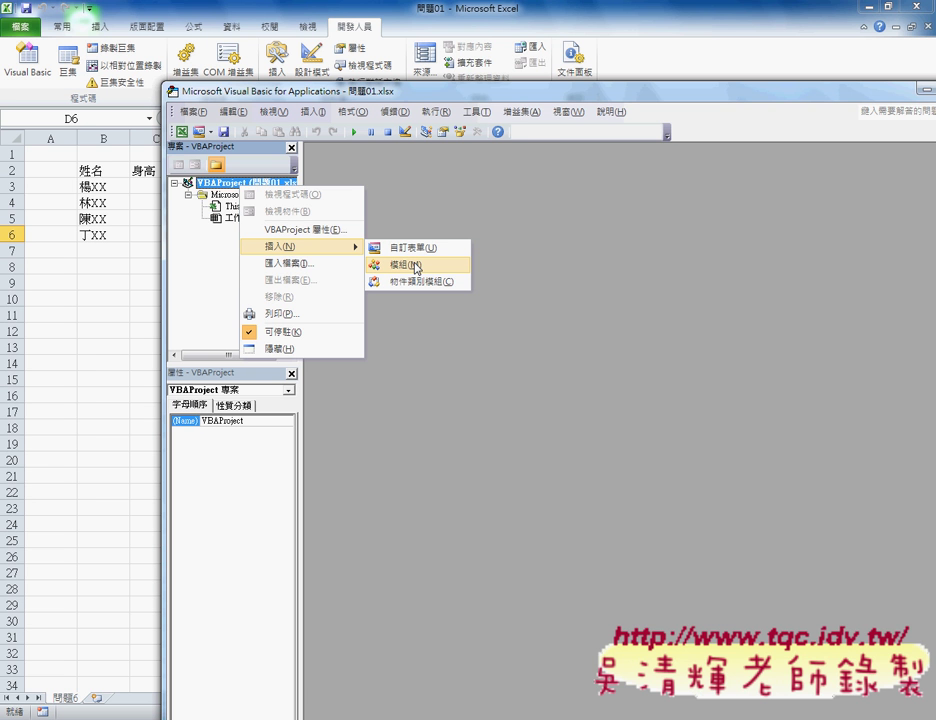
{"action": "left_click", "coordinate": [417, 266]}
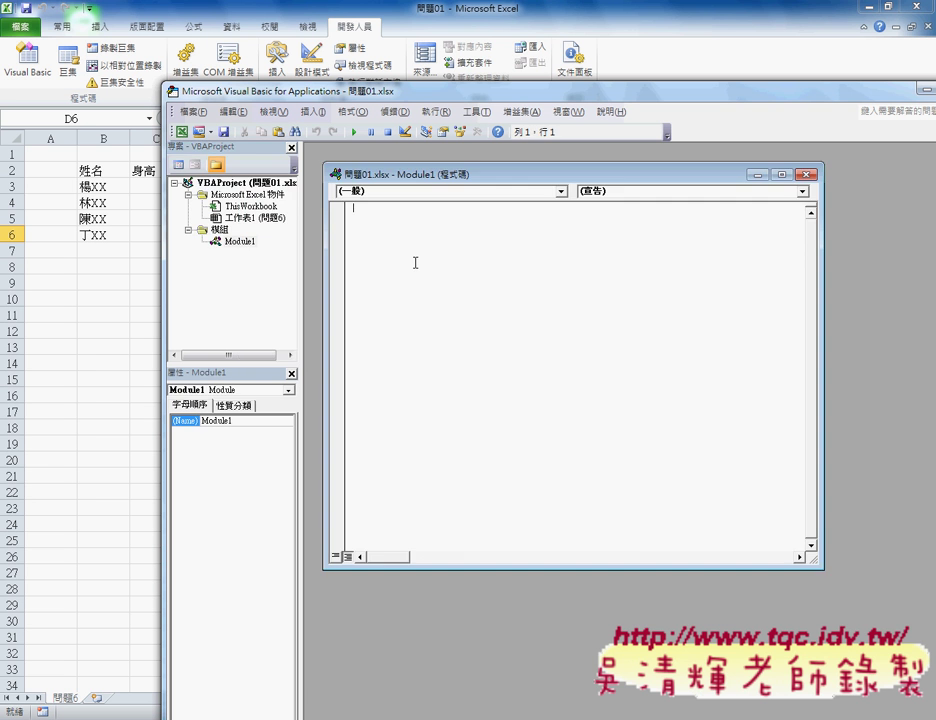
- Add a standard module and check the project's Protection properties without changing them
{"action": "right_click", "coordinate": [262, 183]}
{"action": "mouse_move", "coordinate": [308, 244]}
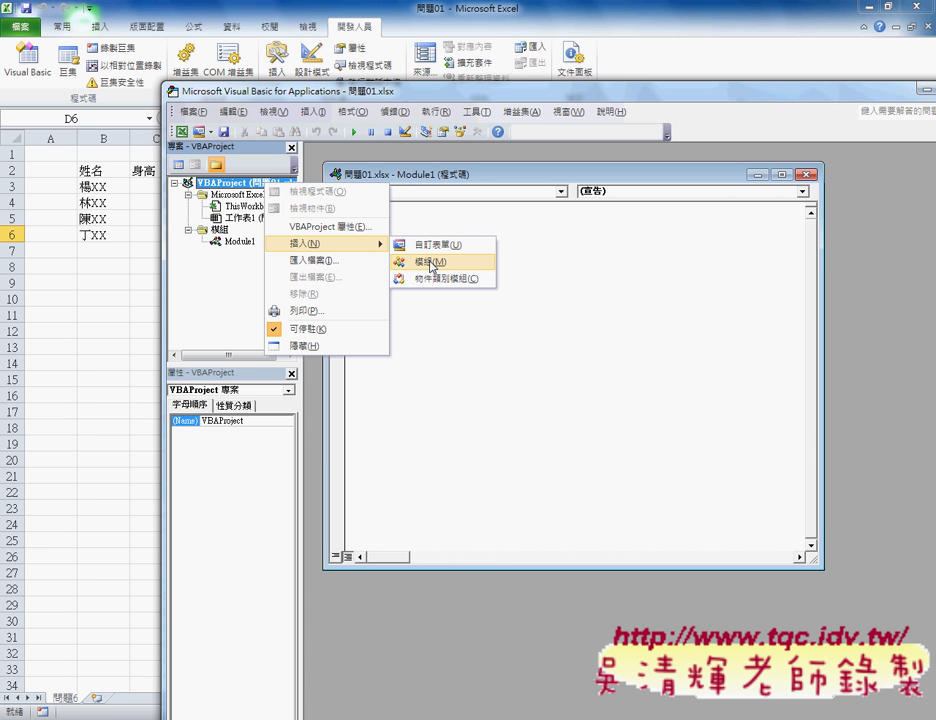
{"action": "left_click", "coordinate": [239, 244]}
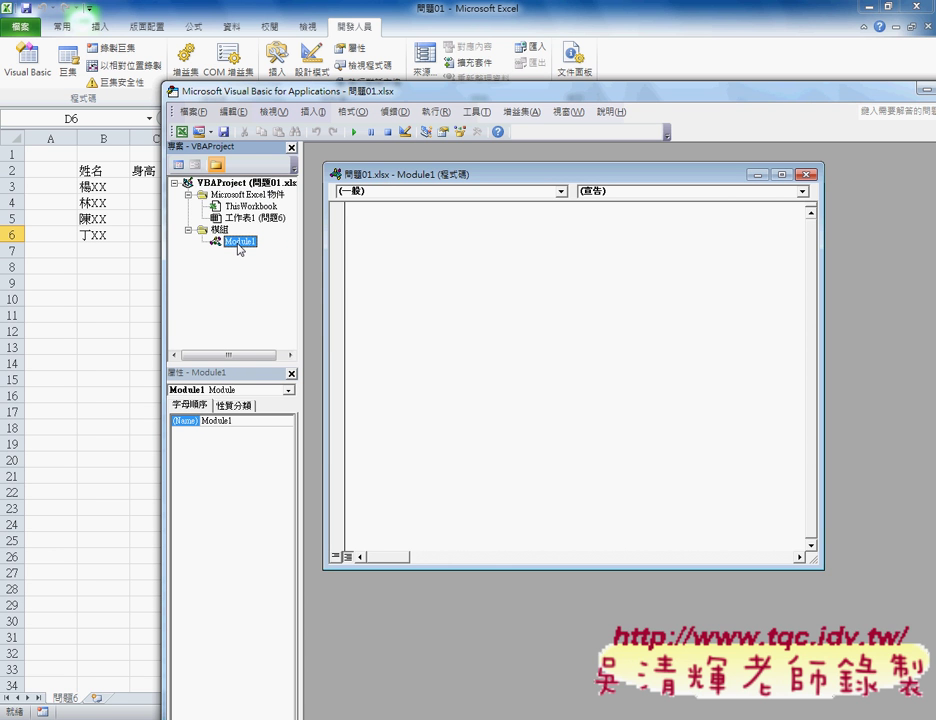
{"action": "right_click", "coordinate": [238, 244]}
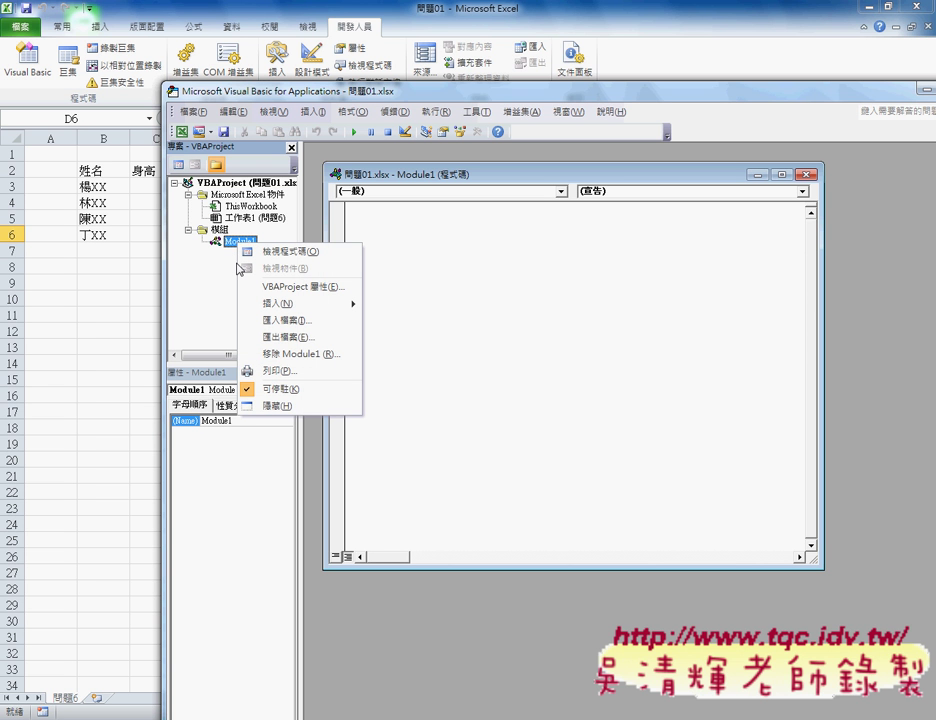
{"action": "left_click", "coordinate": [294, 288]}
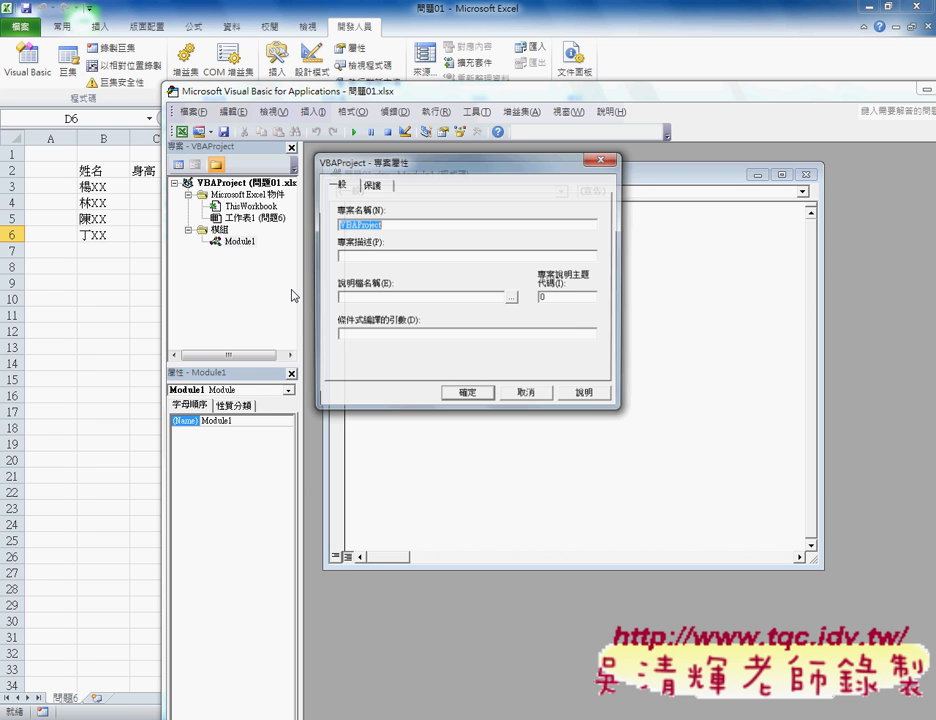
{"action": "left_click", "coordinate": [387, 186]}
{"action": "key", "text": "Escape"}
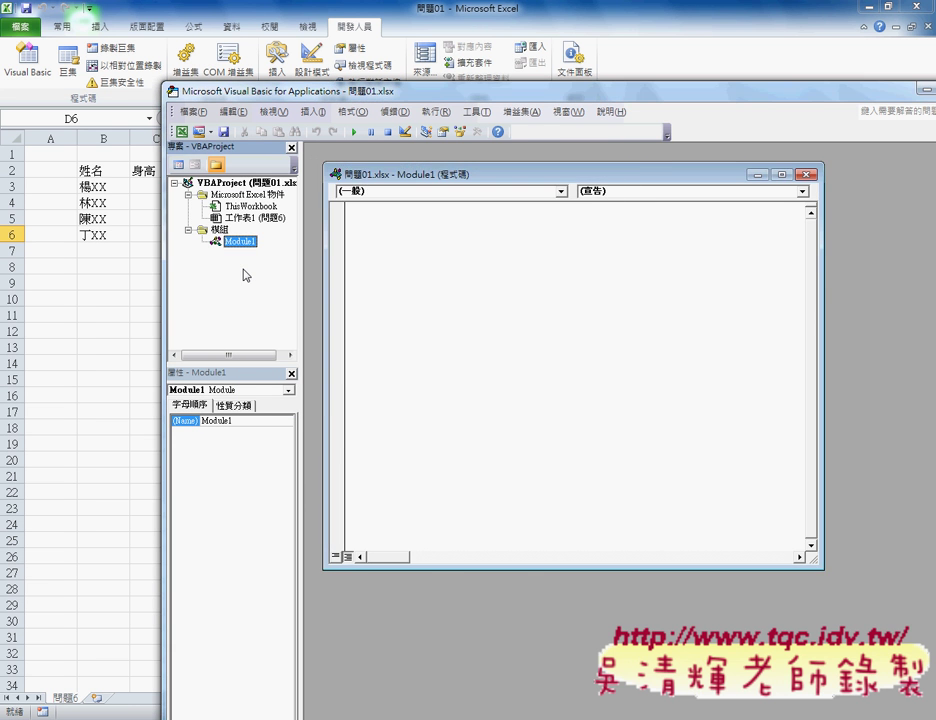
- Insert a standard module into VBAProject and open Module1's code window maximized
{"action": "right_click", "coordinate": [241, 249]}
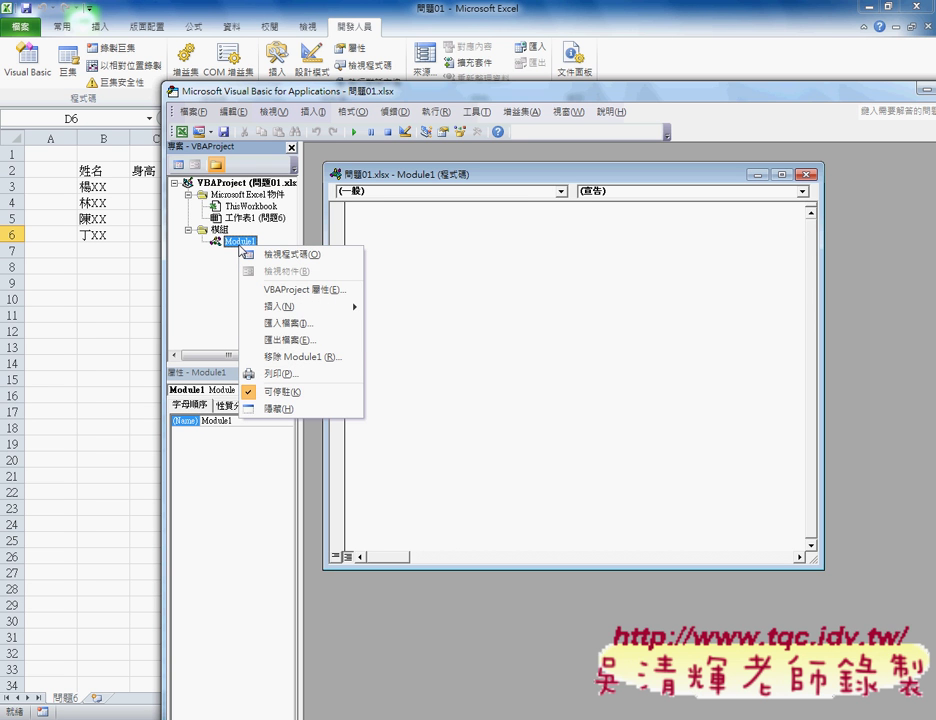
{"action": "mouse_move", "coordinate": [276, 312]}
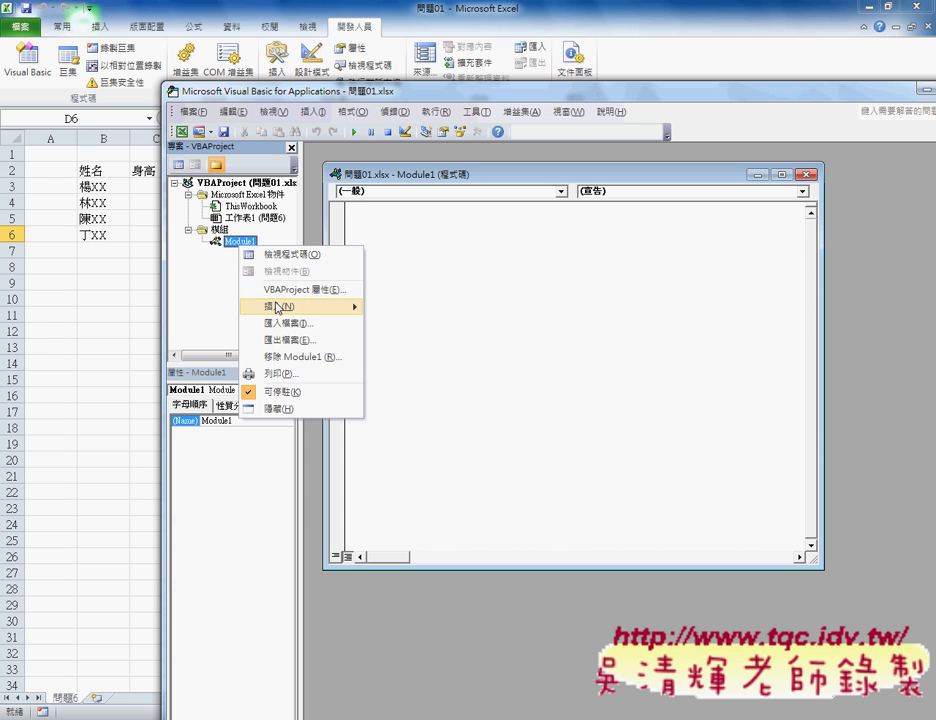
{"action": "right_click", "coordinate": [245, 183]}
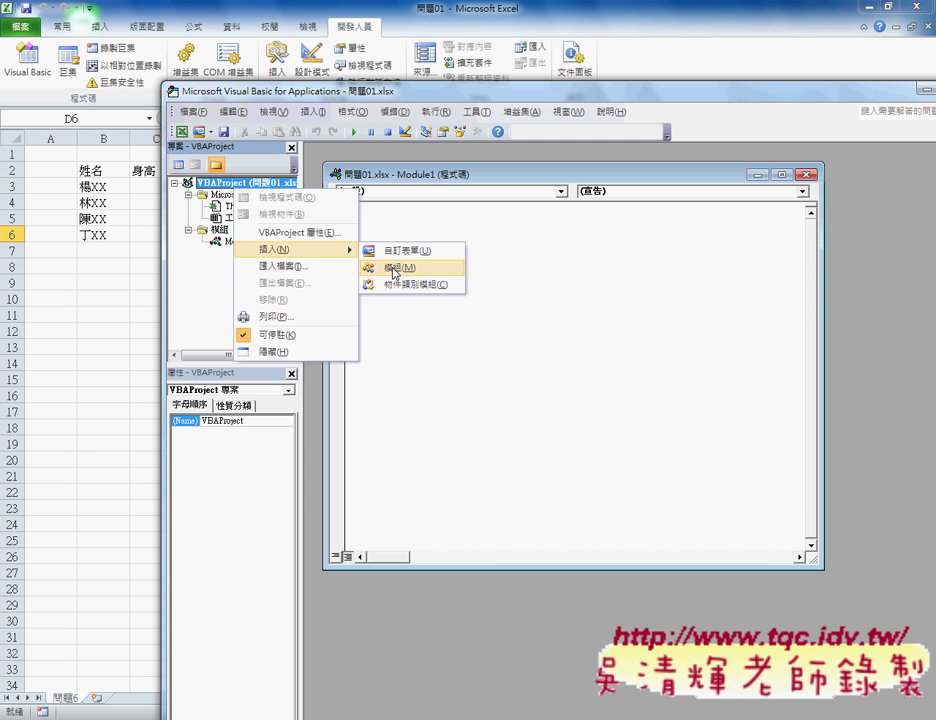
{"action": "left_click", "coordinate": [222, 241]}
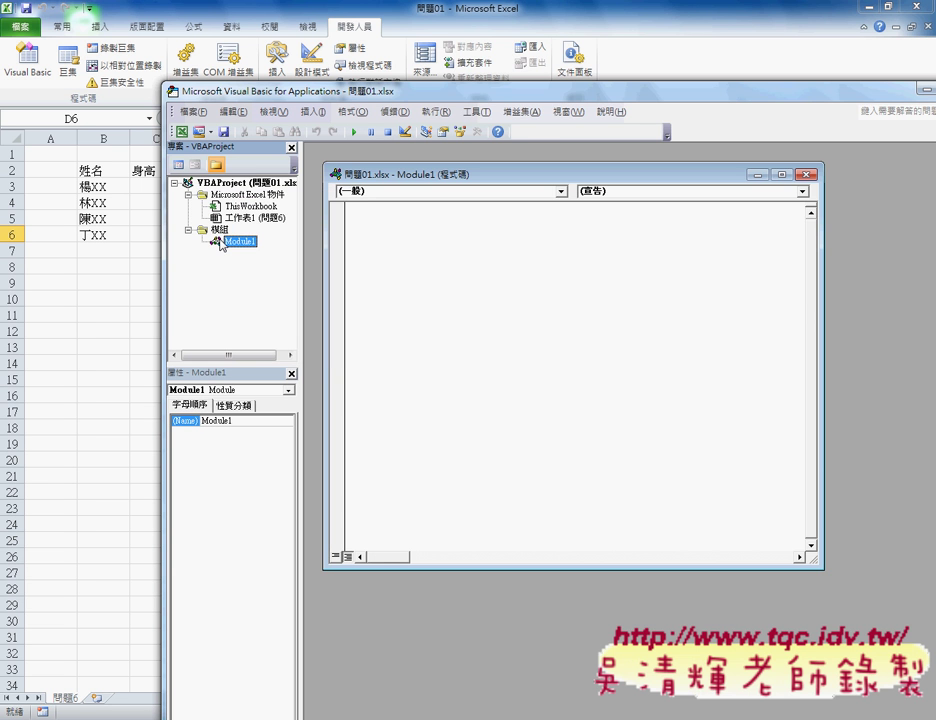
{"action": "double_click", "coordinate": [402, 174]}
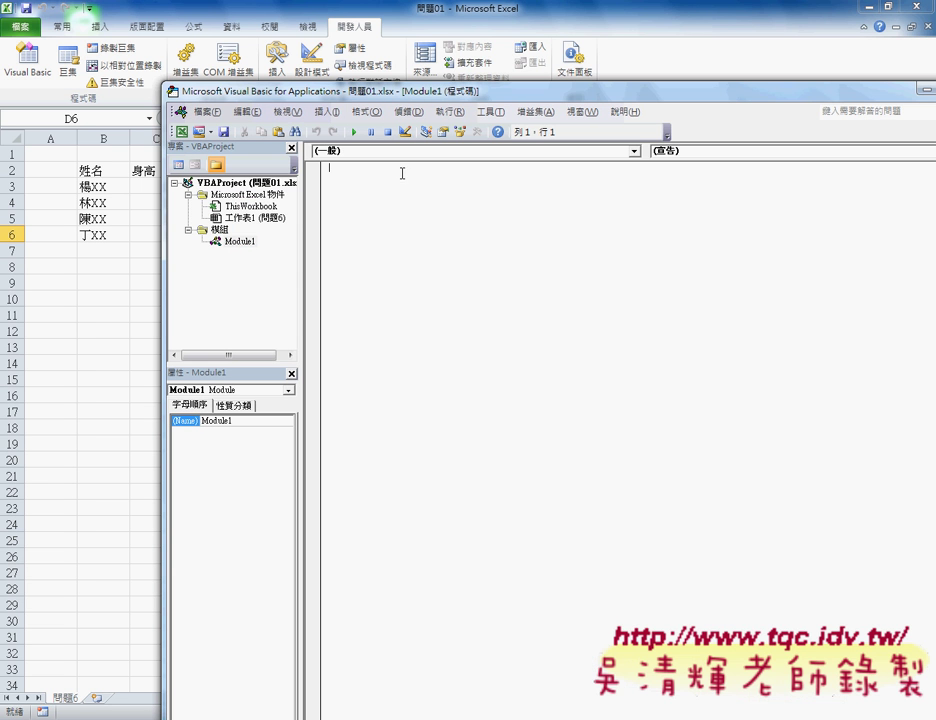
- Return to the Drive preview and open the 程式碼 listing in Google Docs
{"action": "key", "text": "alt+Tab"}
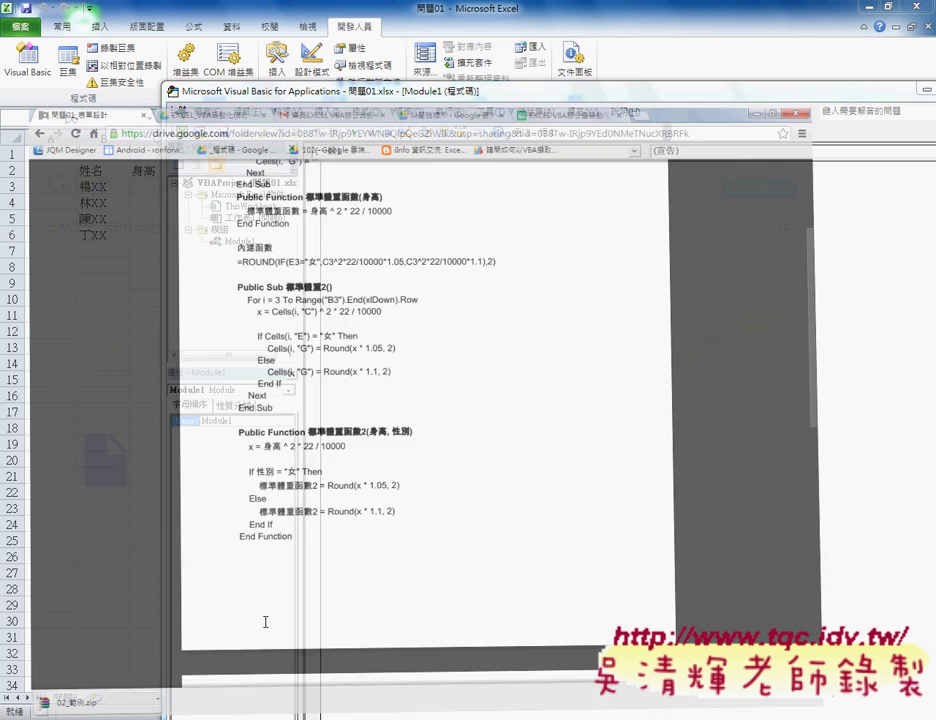
{"action": "scroll", "coordinate": [373, 444], "scroll_direction": "up", "scroll_amount": 3}
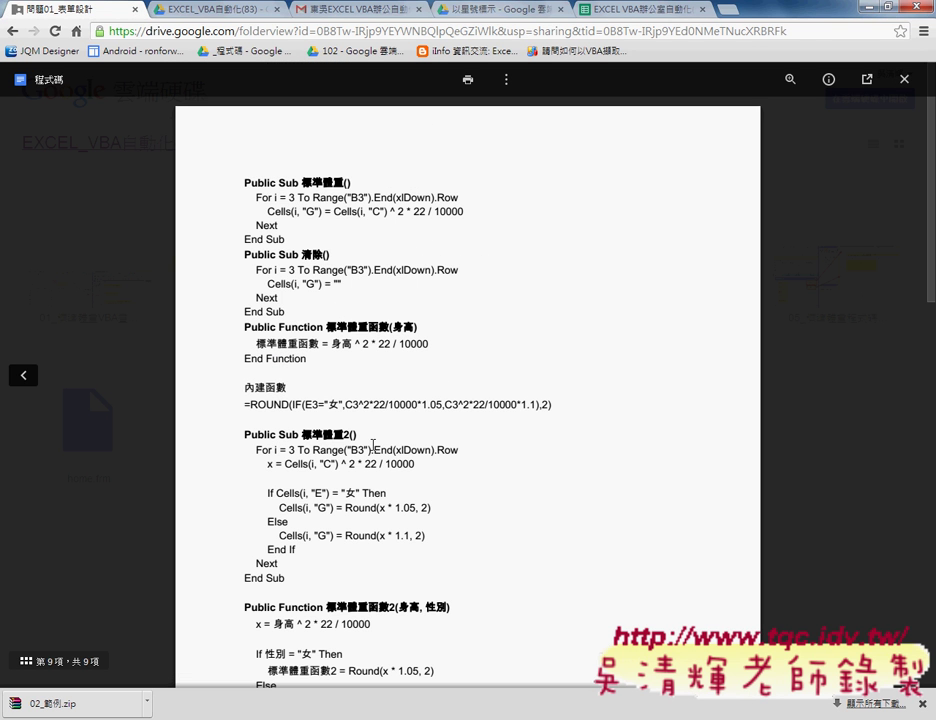
{"action": "left_click", "coordinate": [867, 80]}
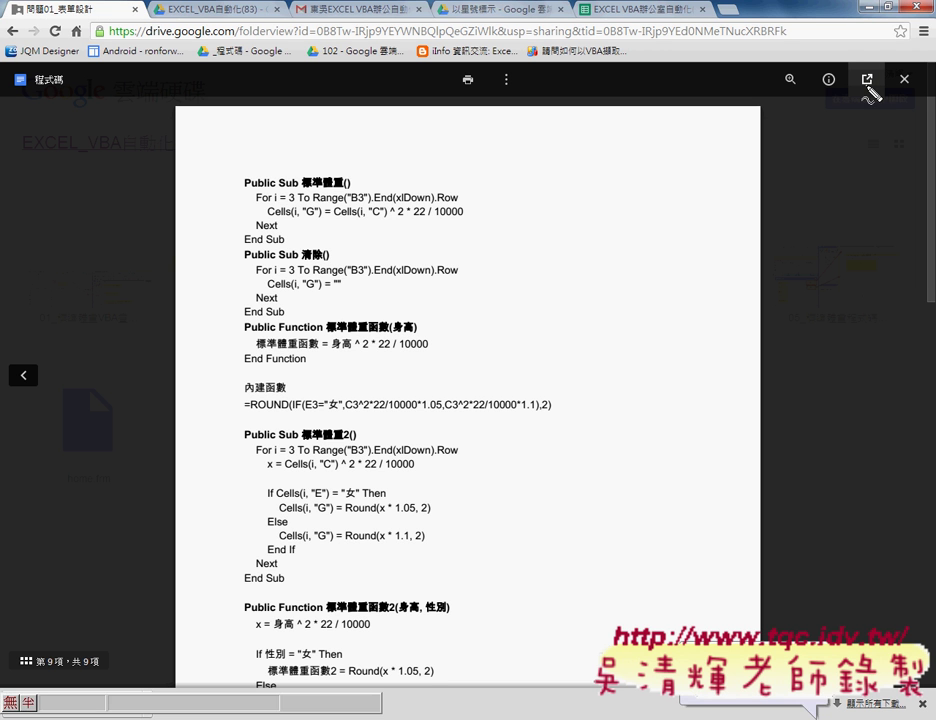
{"action": "left_click_drag", "start_coordinate": [875, 65], "coordinate": [881, 72]}
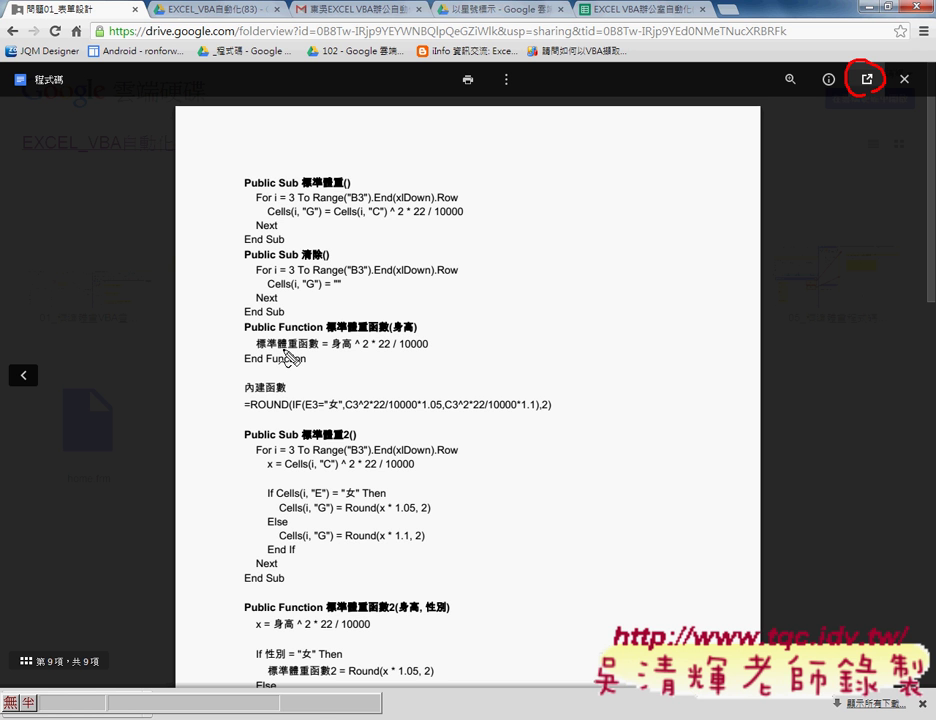
{"action": "left_click", "coordinate": [866, 79]}
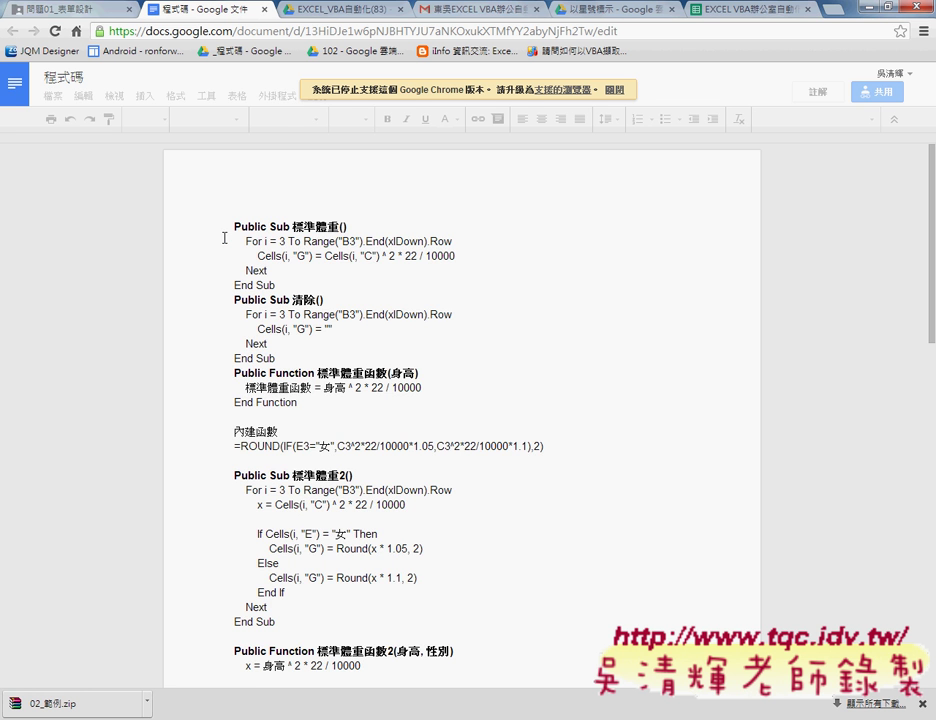
- Select the whole 程式碼 code listing and return to the VBA editor
{"action": "key", "text": "ctrl+a"}
{"action": "key", "text": "ctrl+c"}
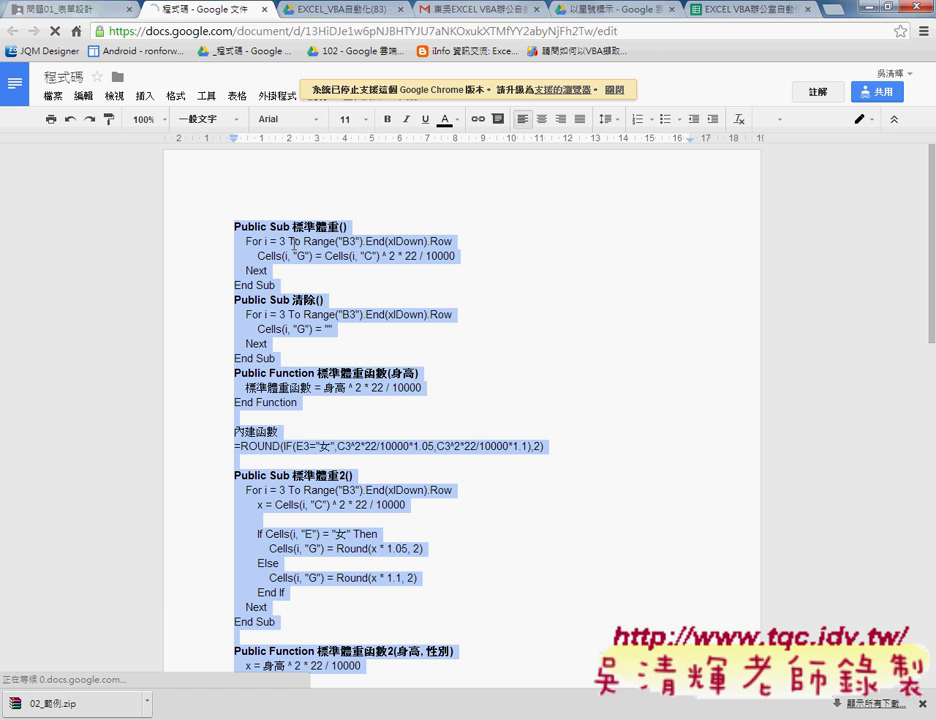
{"action": "mouse_move", "coordinate": [290, 719]}
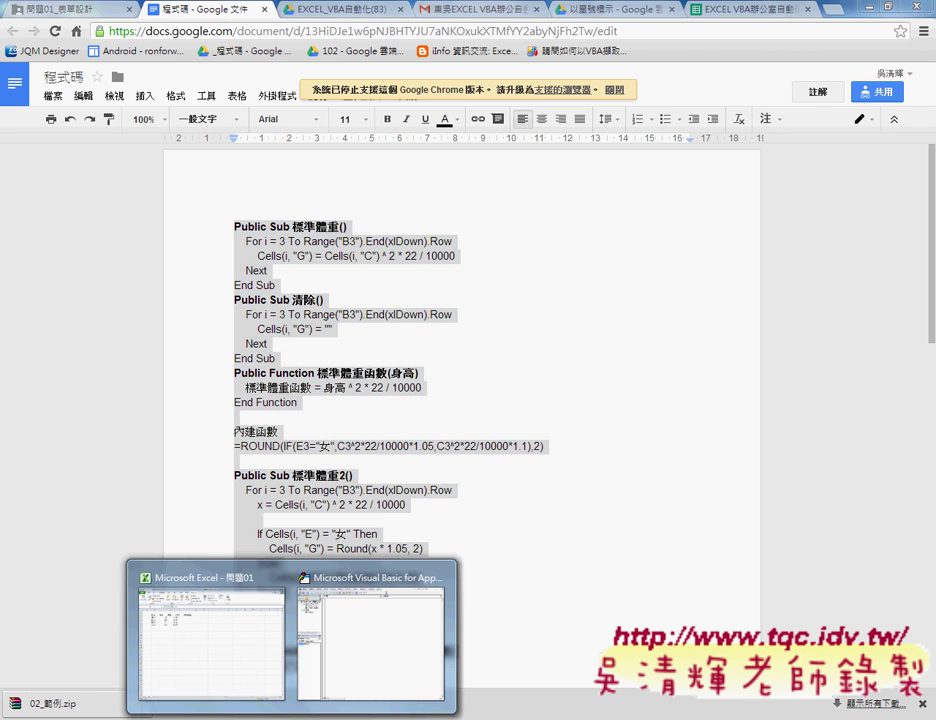
{"action": "left_click", "coordinate": [376, 636]}
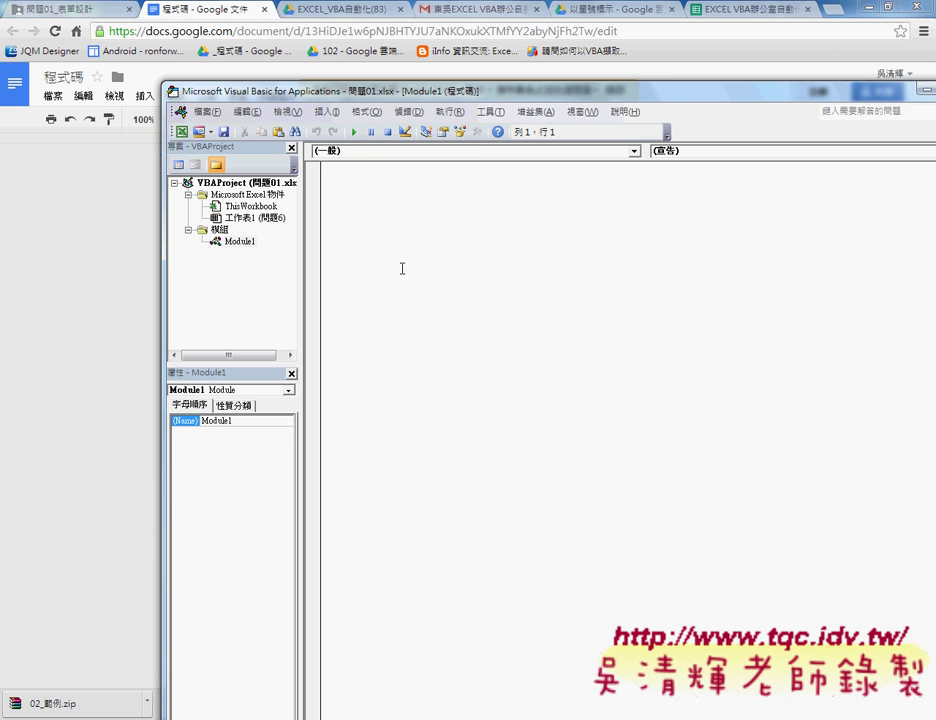
- Paste the 標準體重 code into Module1 and select the 內建函數 and =ROUND lines
{"action": "right_click", "coordinate": [401, 268]}
{"action": "left_click", "coordinate": [428, 311]}
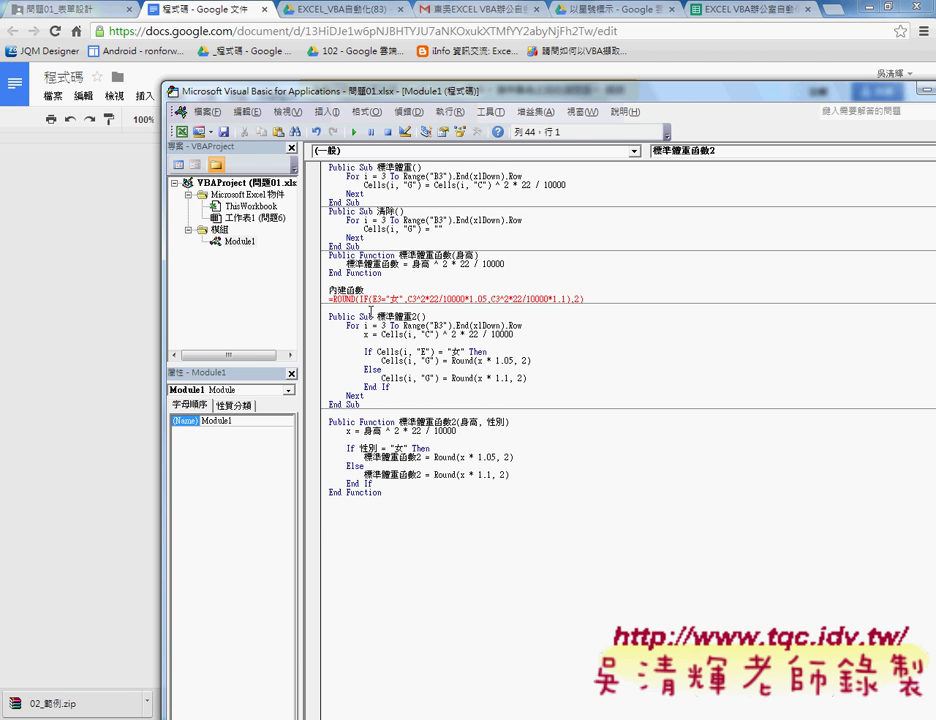
{"action": "left_click_drag", "start_coordinate": [578, 299], "coordinate": [323, 292]}
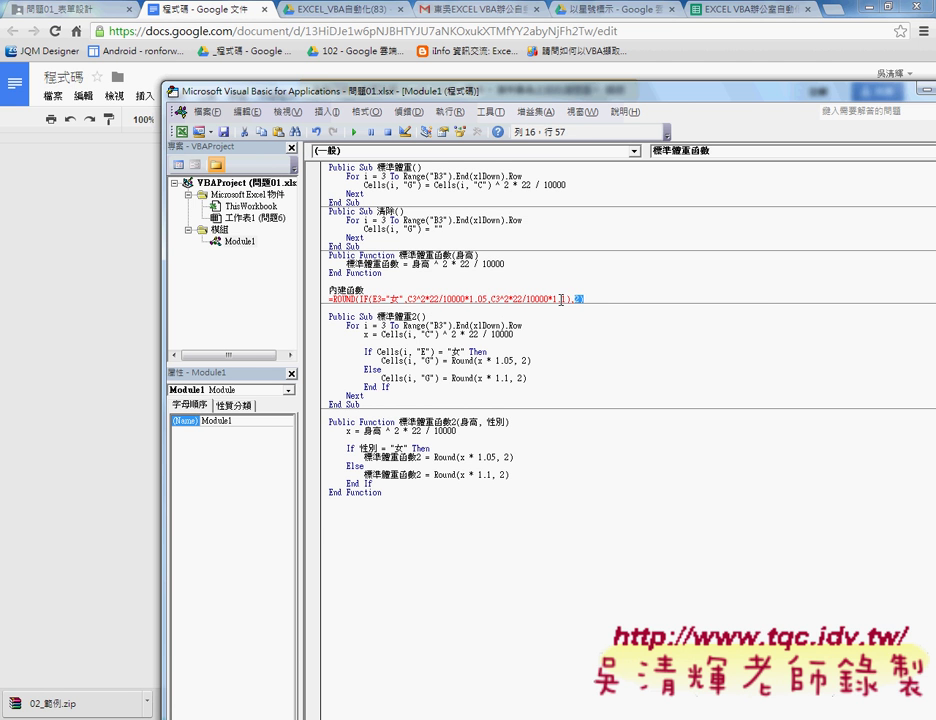